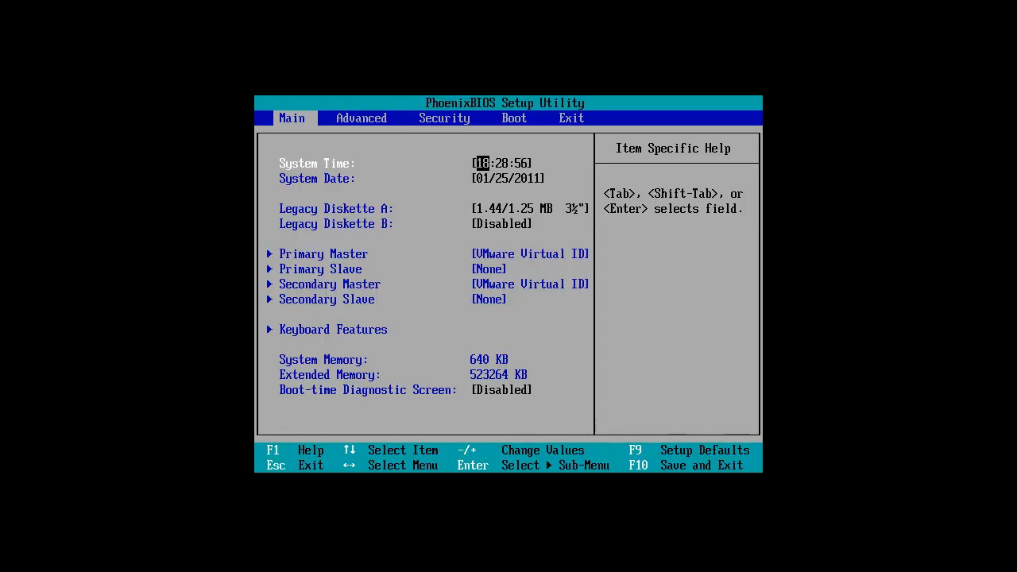
# Step: Move the CD-ROM Drive to the first place in the BIOS boot order
pyautogui.press('Right')
pyautogui.press('Right')
pyautogui.press('Right')
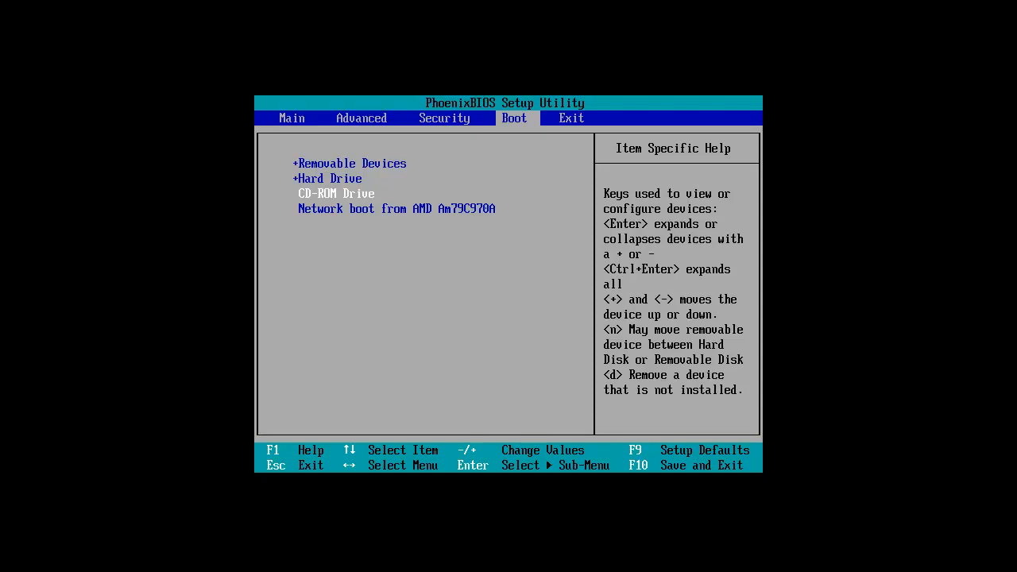
pyautogui.press('+')
pyautogui.press('+')
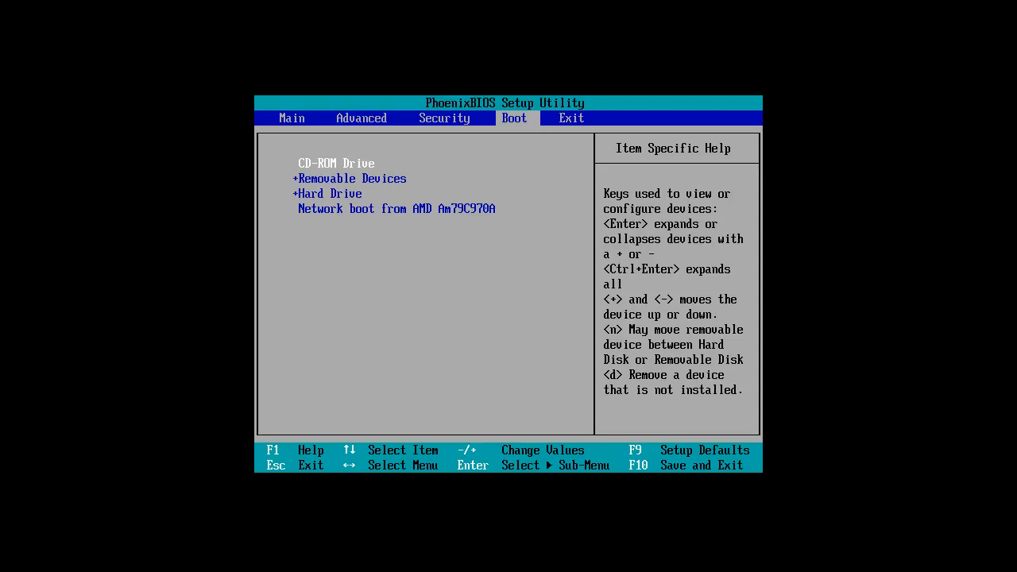
# Step: Lower the CD-ROM Drive two places in the boot order and raise it back to first place
pyautogui.press('-')
pyautogui.press('-')
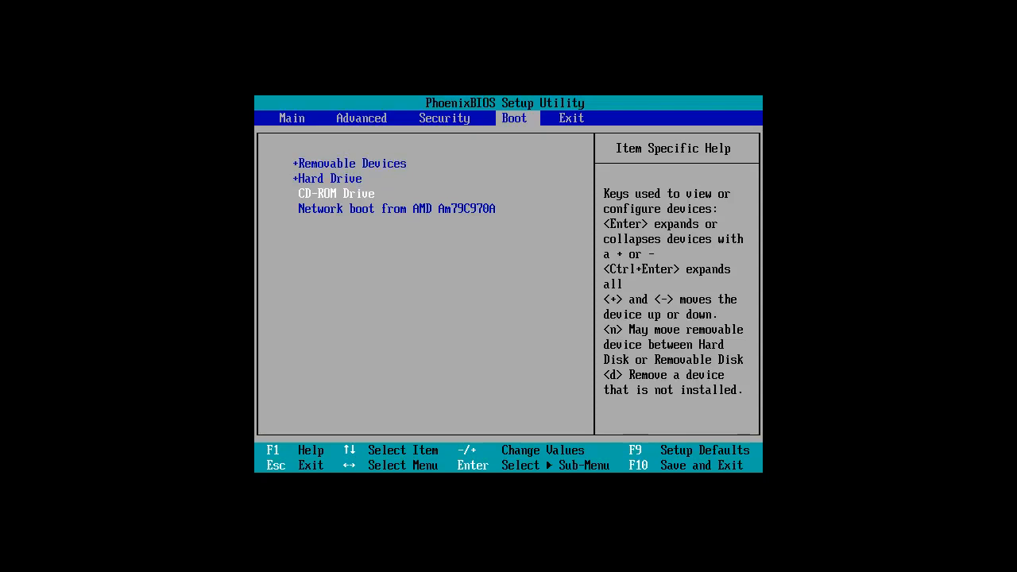
pyautogui.press('+')
pyautogui.press('+')
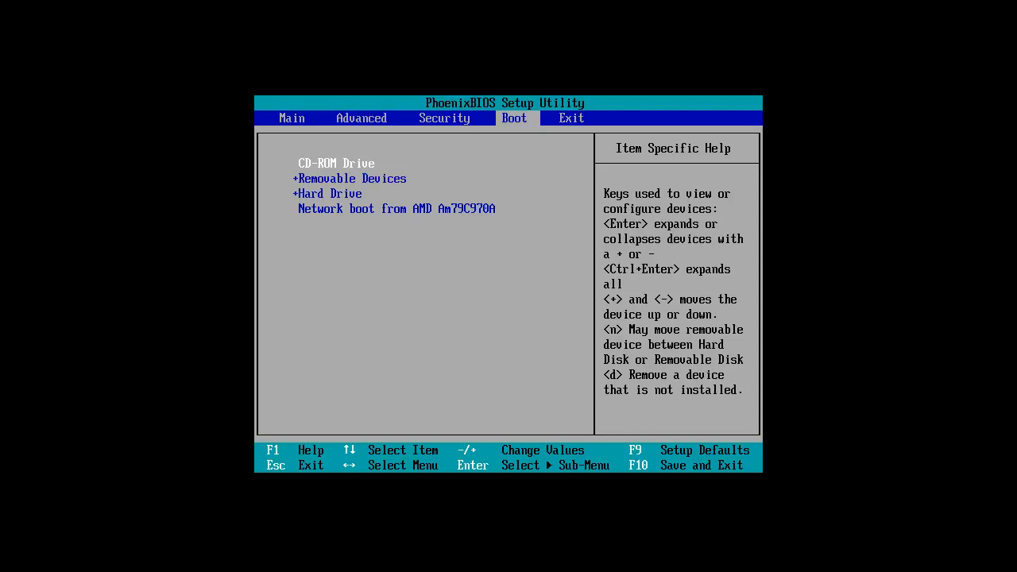
# Step: Save the BIOS configuration, exit the setup and boot from the installation disc
pyautogui.press('F10')
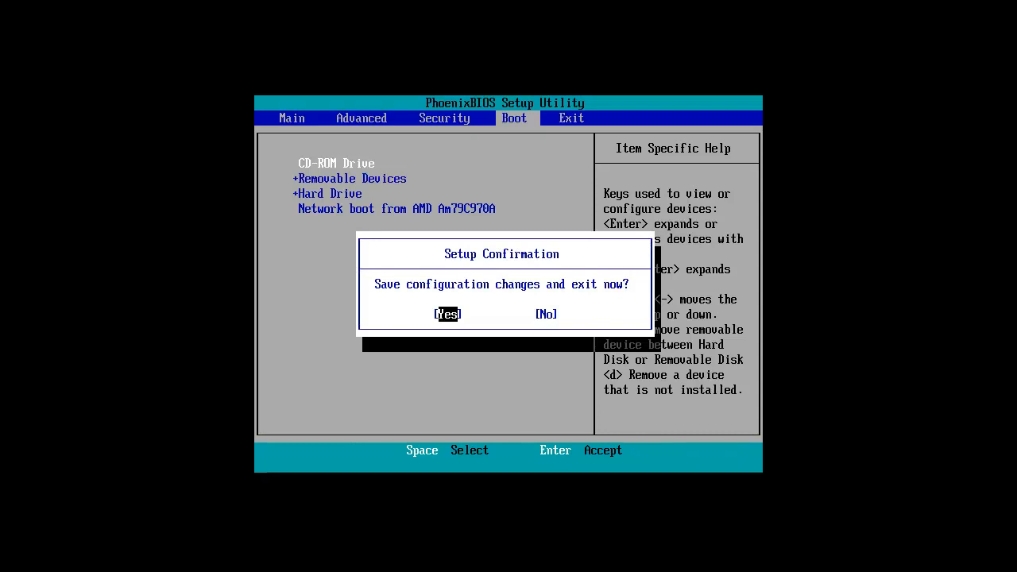
pyautogui.press('Return')
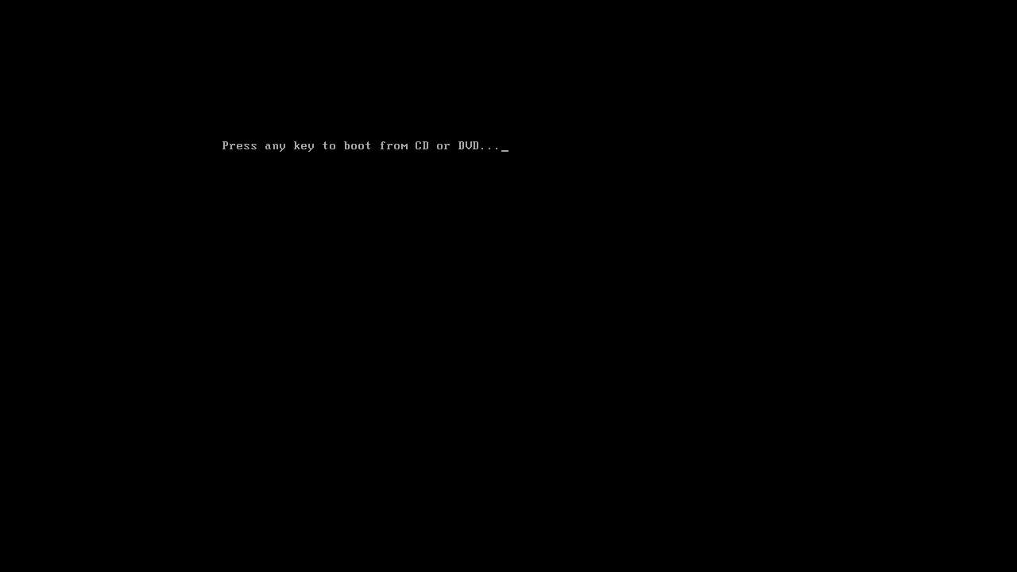
pyautogui.press('Return')
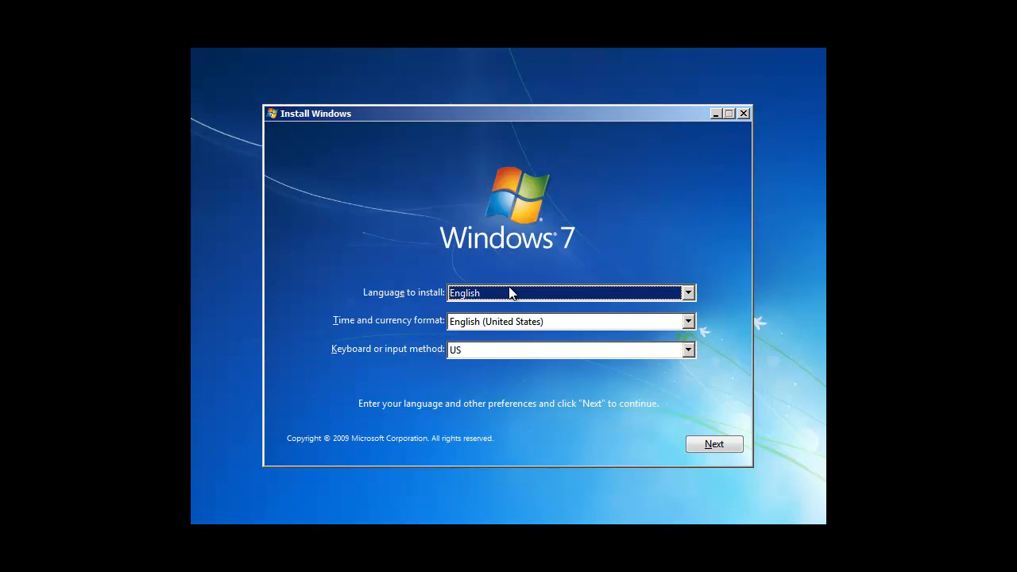
# Step: Start the Windows 7 installation with English as the language, English (United States) formats and the US keyboard
pyautogui.click(706, 444)
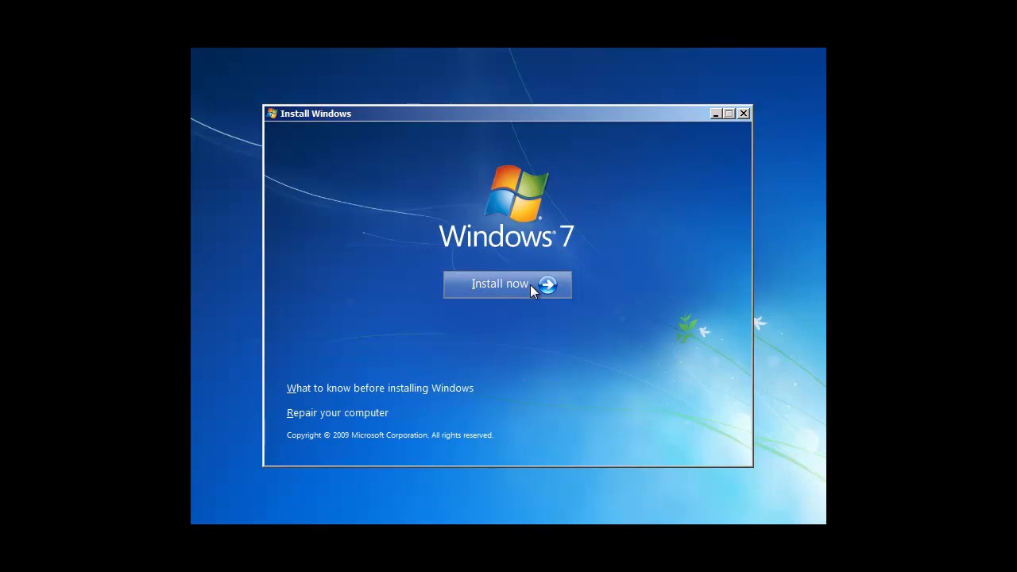
pyautogui.click(530, 284)
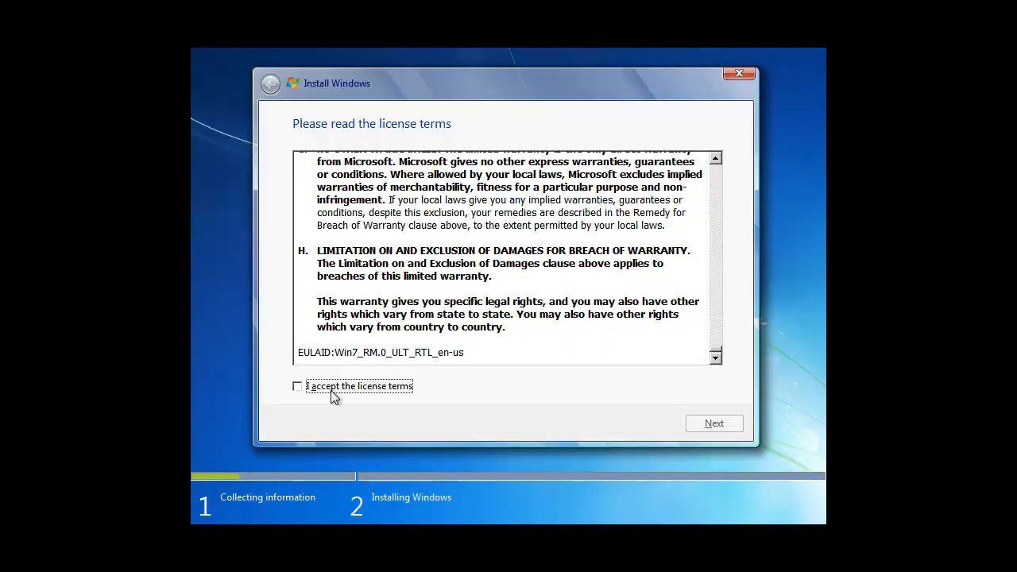
# Step: Accept the license terms and choose the Custom (advanced) installation type
pyautogui.click(297, 386)
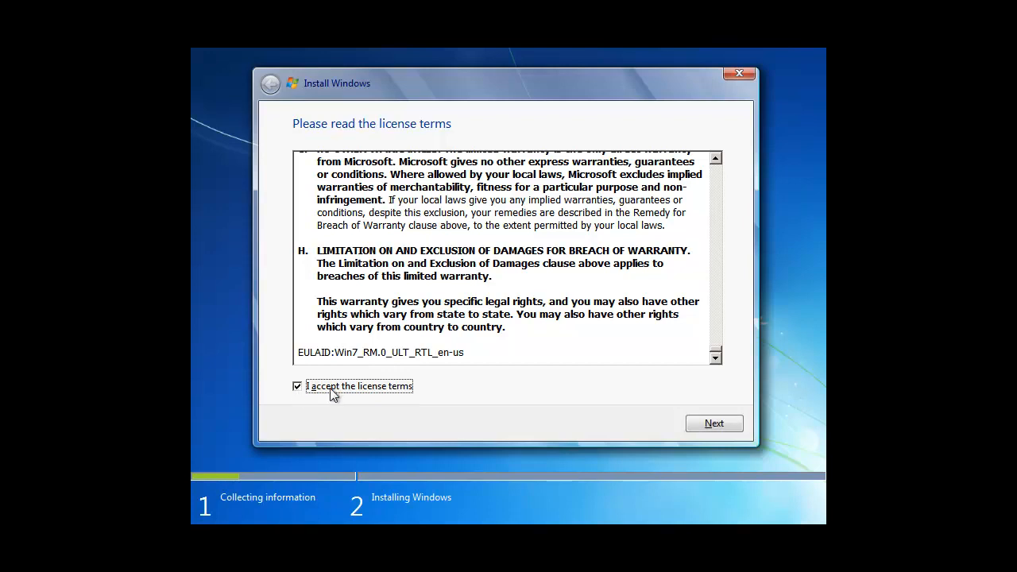
pyautogui.click(712, 429)
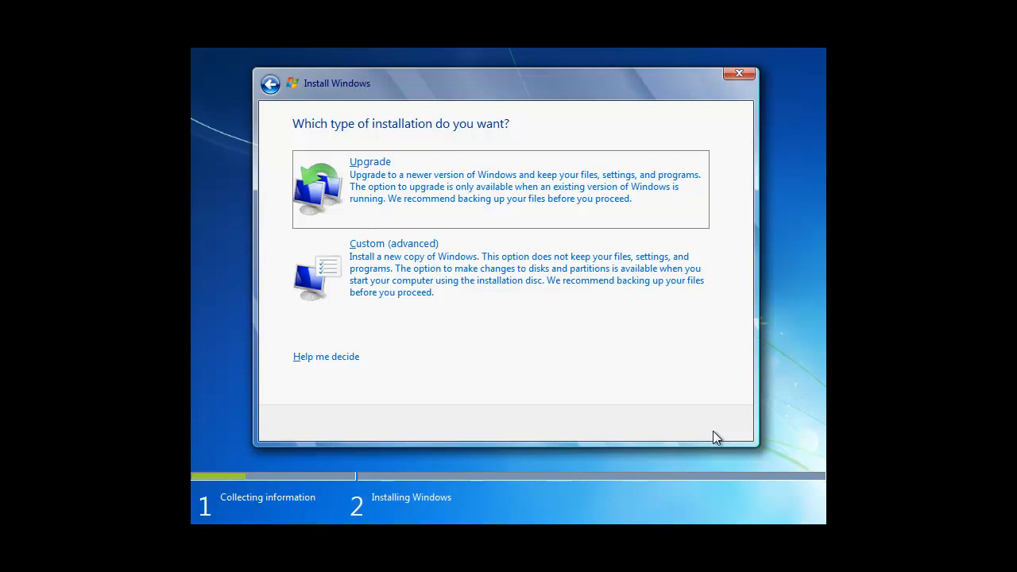
pyautogui.click(416, 279)
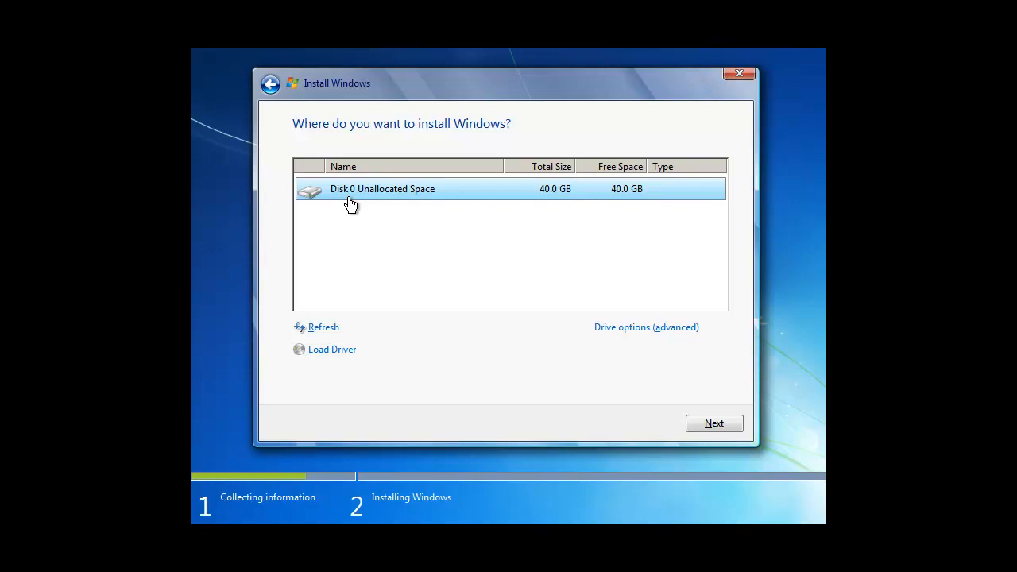
pyautogui.click(680, 334)
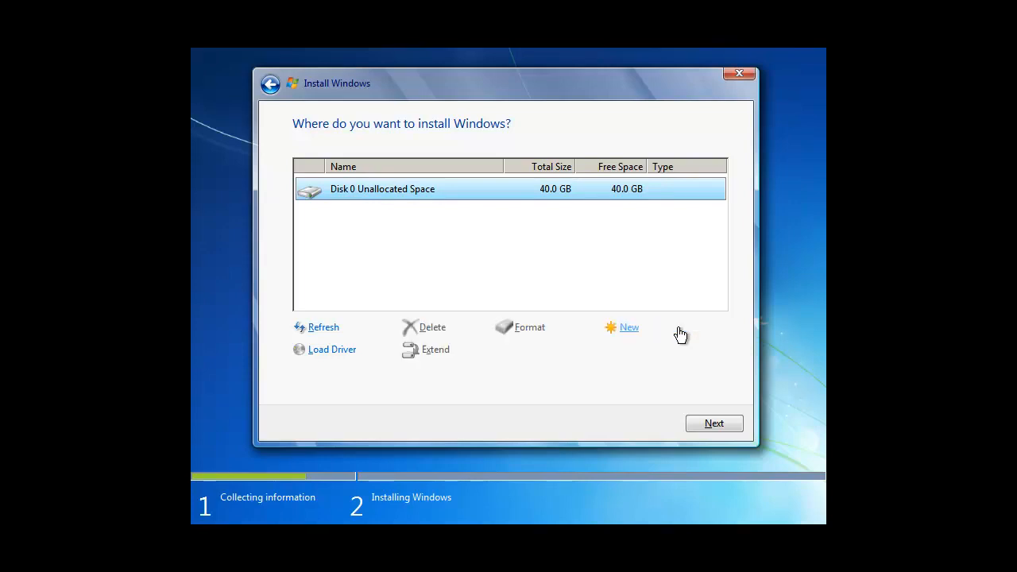
pyautogui.click(628, 331)
pyautogui.moveTo(575, 354); pyautogui.dragTo(541, 352)
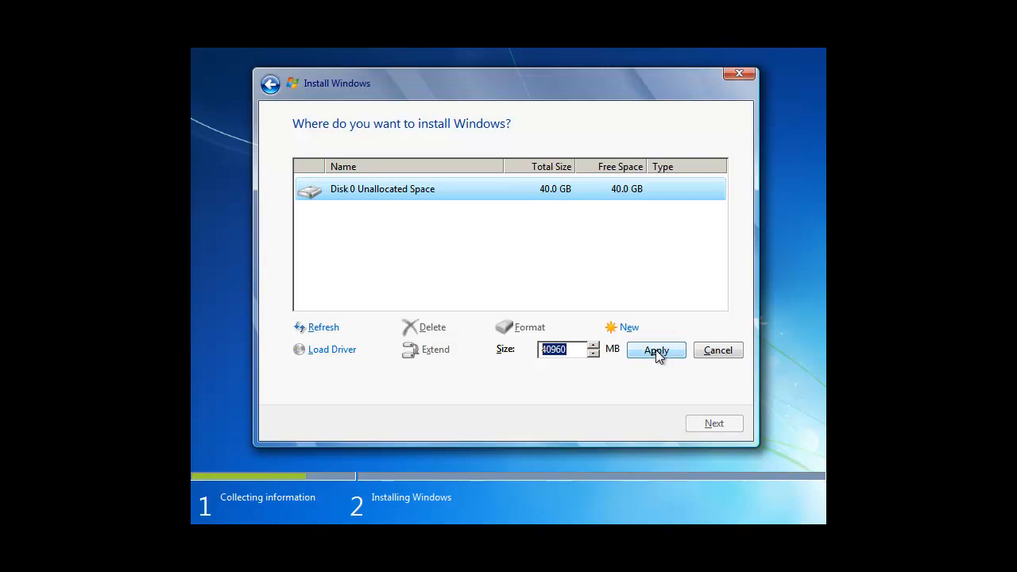
pyautogui.click(719, 349)
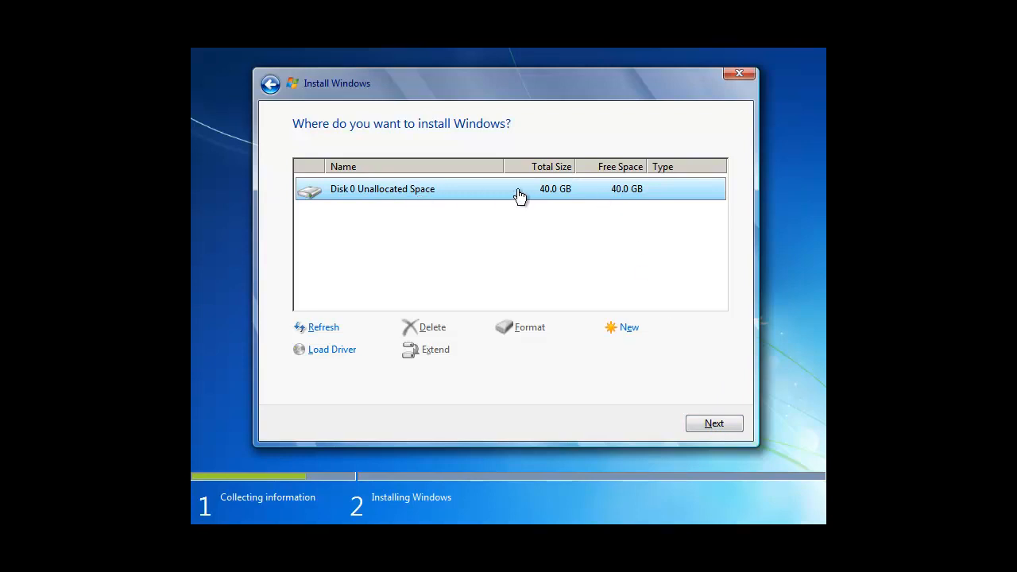
# Step: Install Windows on the unallocated space of Disk 0
pyautogui.click(708, 424)
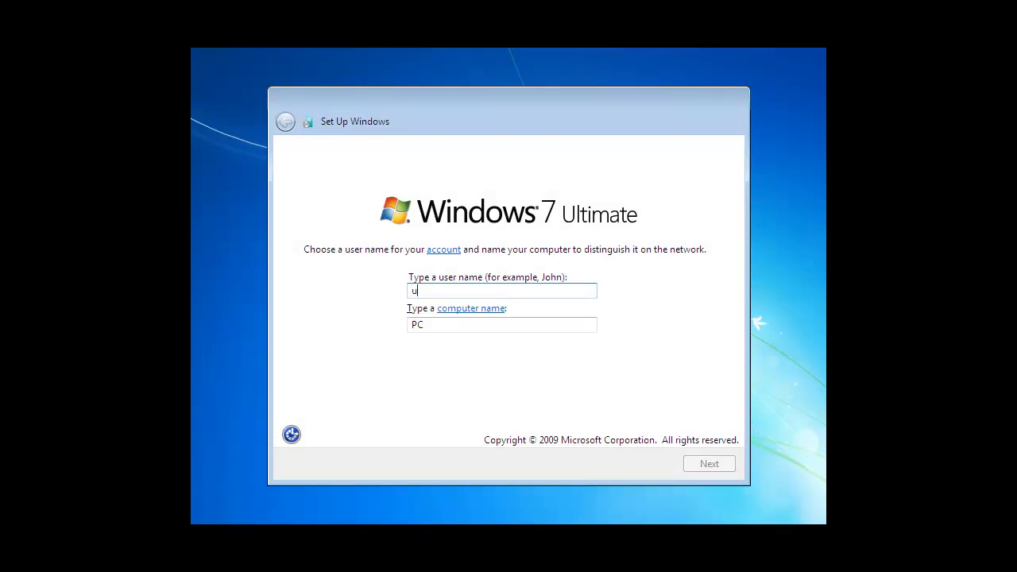
# Step: Name the account "user" and accept "user-PC" as the computer name
pyautogui.write('usr')
pyautogui.press('BackSpace')
pyautogui.write('er')
pyautogui.press('Tab')
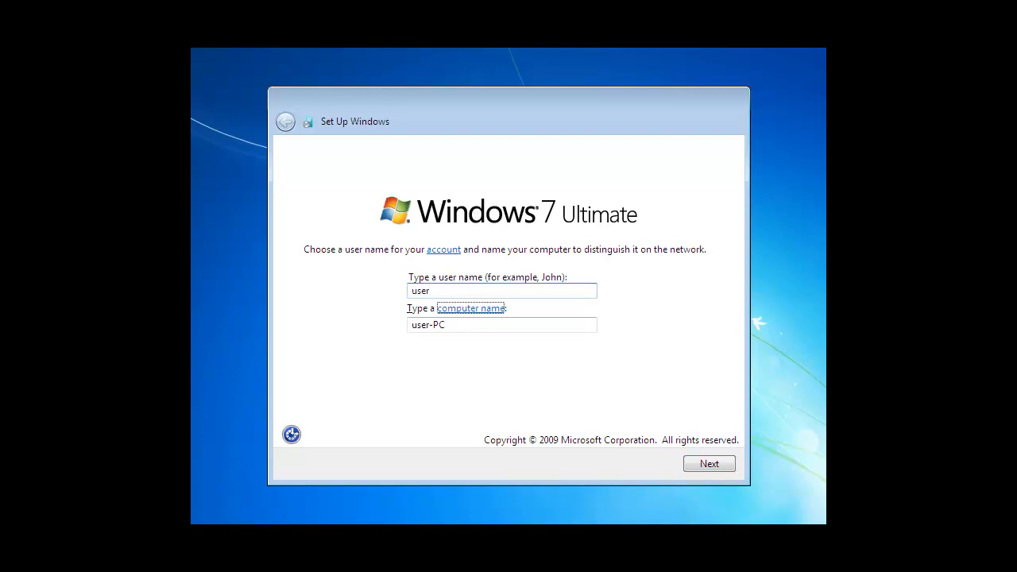
pyautogui.press('Tab')
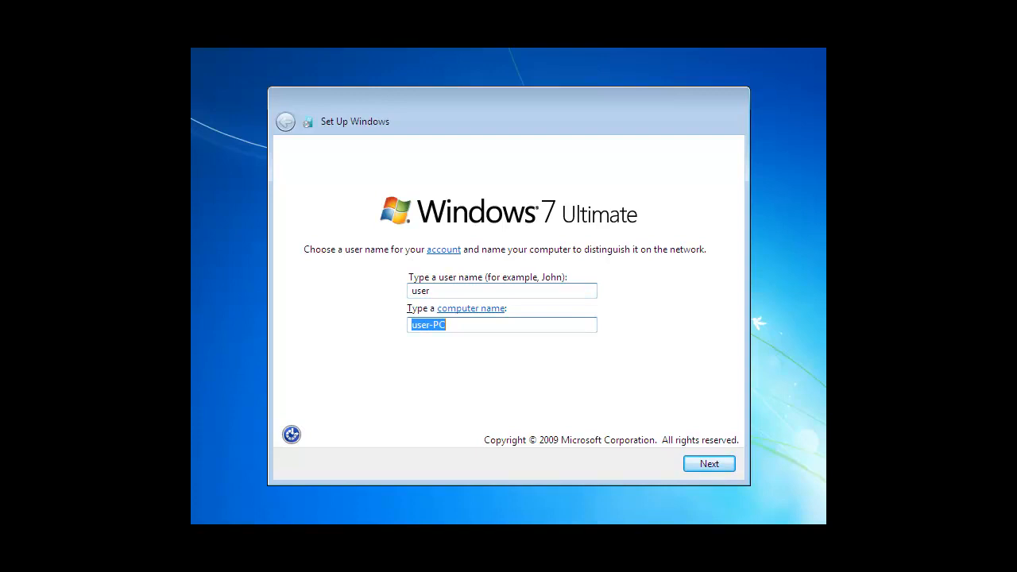
pyautogui.click(722, 468)
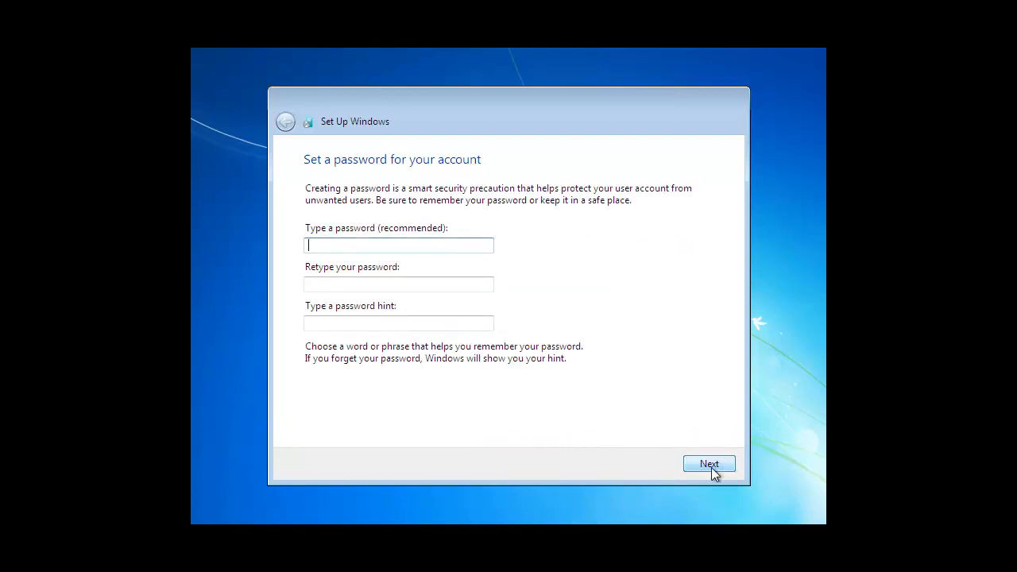
# Step: Enter and repeat the account password, and set the password hint to "hint"
pyautogui.write('pass')
pyautogui.press('Tab')
pyautogui.write('pass')
pyautogui.press('Tab')
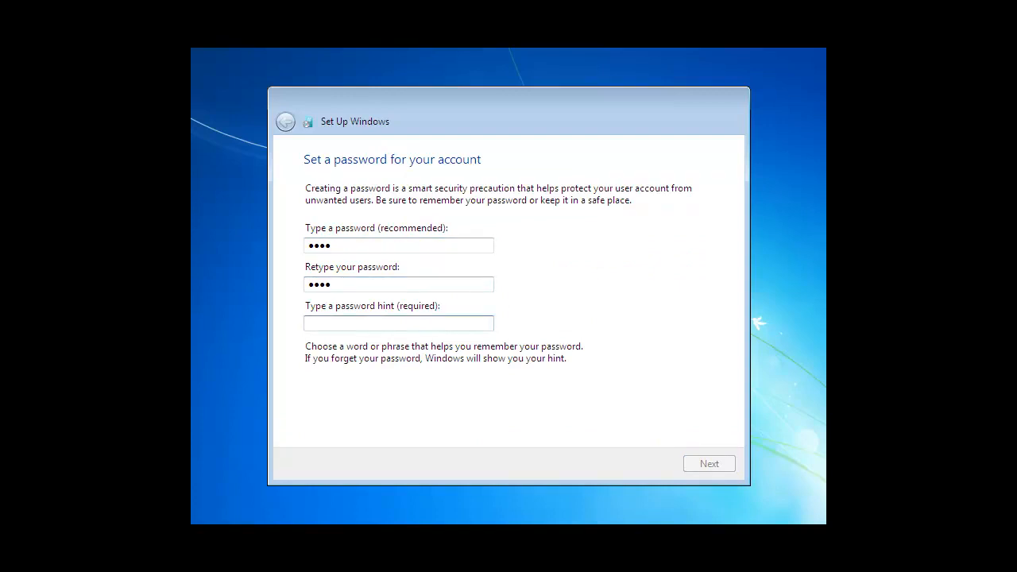
pyautogui.write('hint')
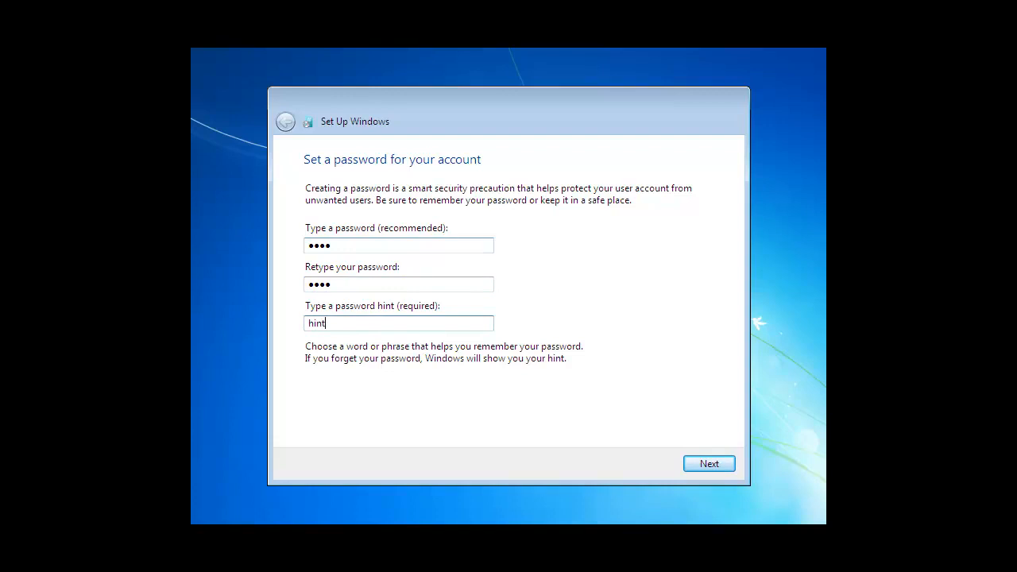
pyautogui.click(715, 464)
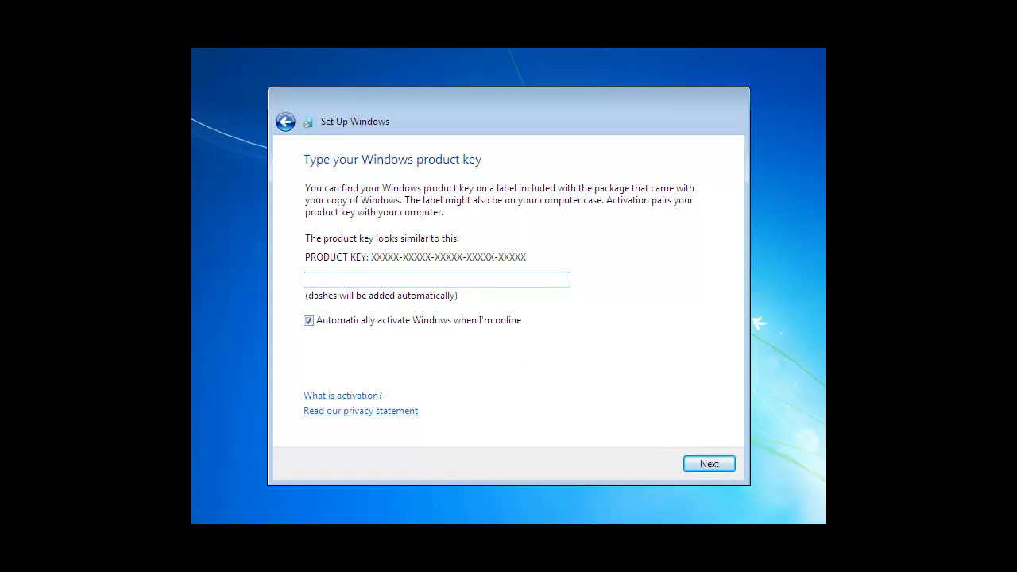
# Step: Skip the product key and use the recommended update and protection settings
pyautogui.press('Return')
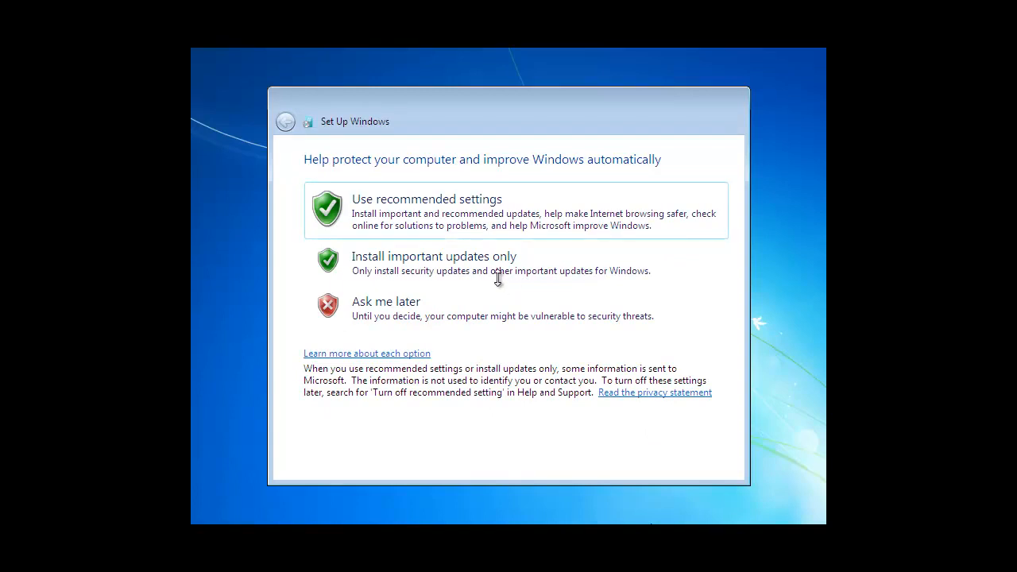
pyautogui.click(467, 216)
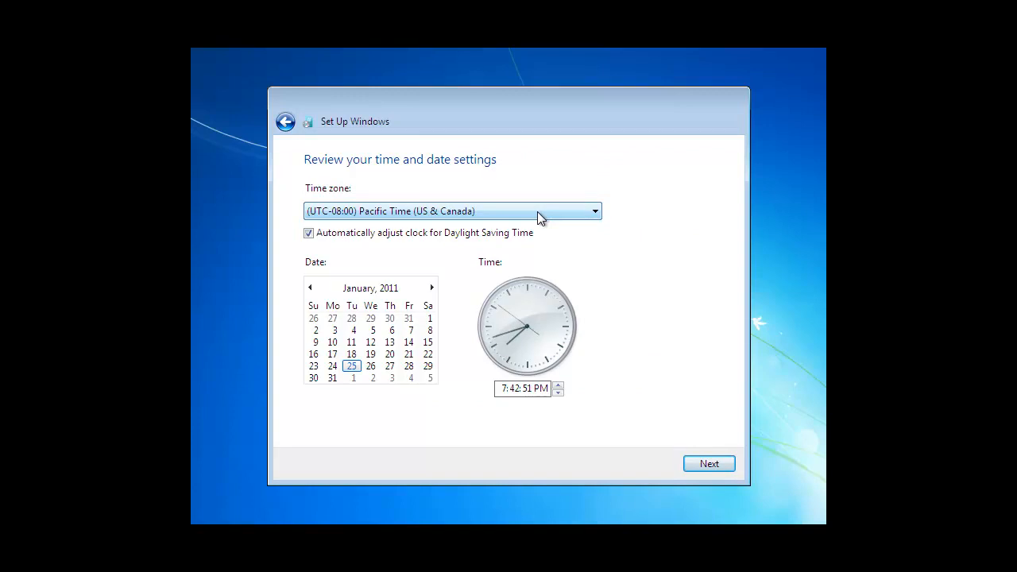
# Step: Set the time zone to (UTC-05:00) Eastern Time (US & Canada) and accept the date and time settings
pyautogui.click(537, 211)
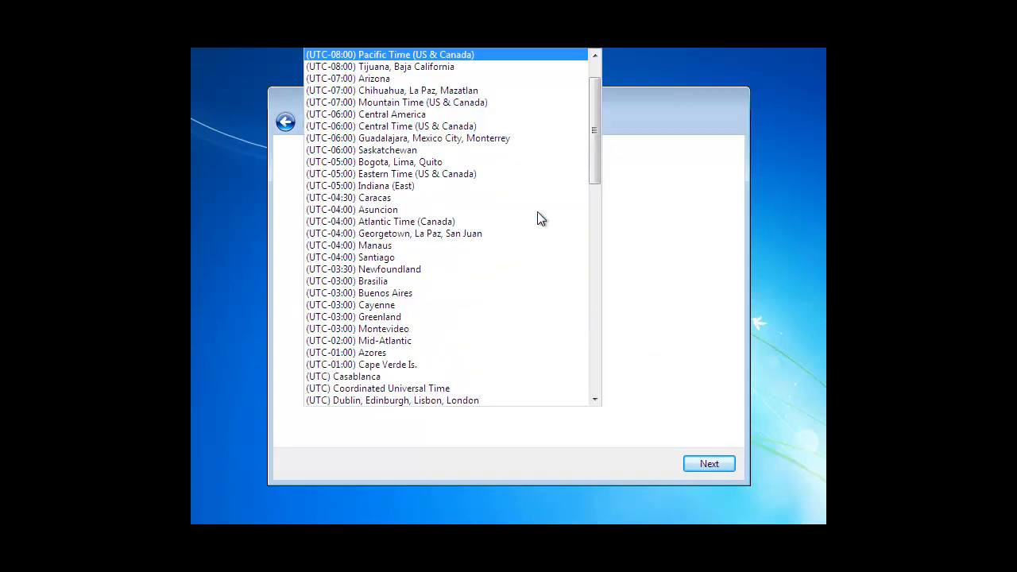
pyautogui.click(457, 173)
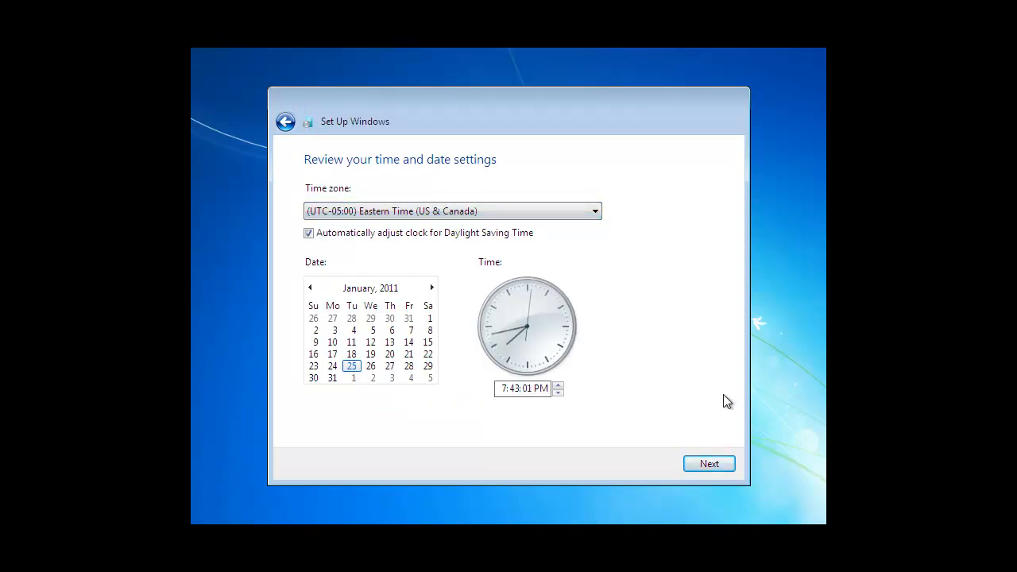
pyautogui.click(709, 464)
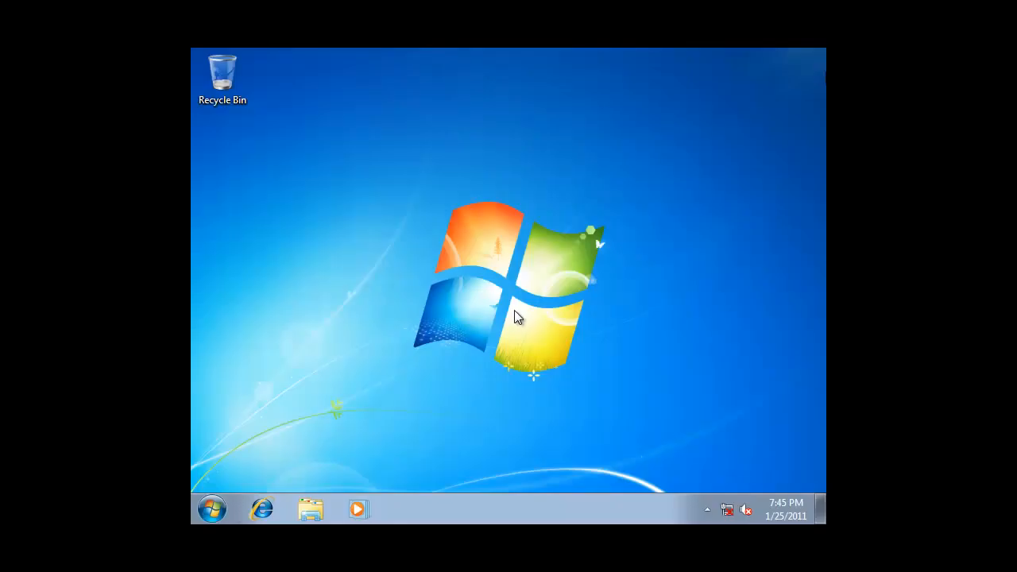
# Step: Set the screen resolution to 1280 × 720 in the display settings, keep the changes and close the settings window
pyautogui.rightClick(508, 310)
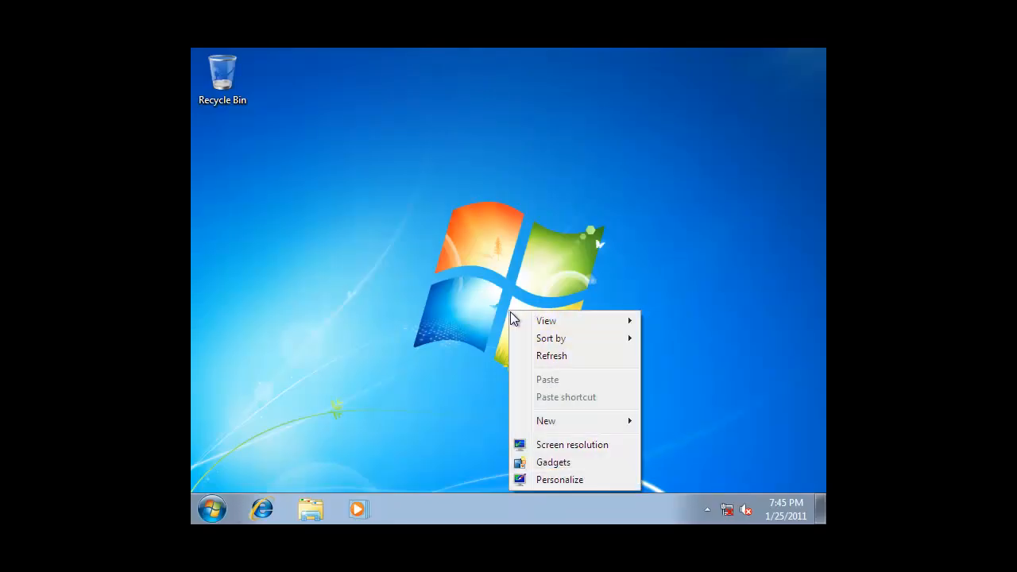
pyautogui.click(563, 479)
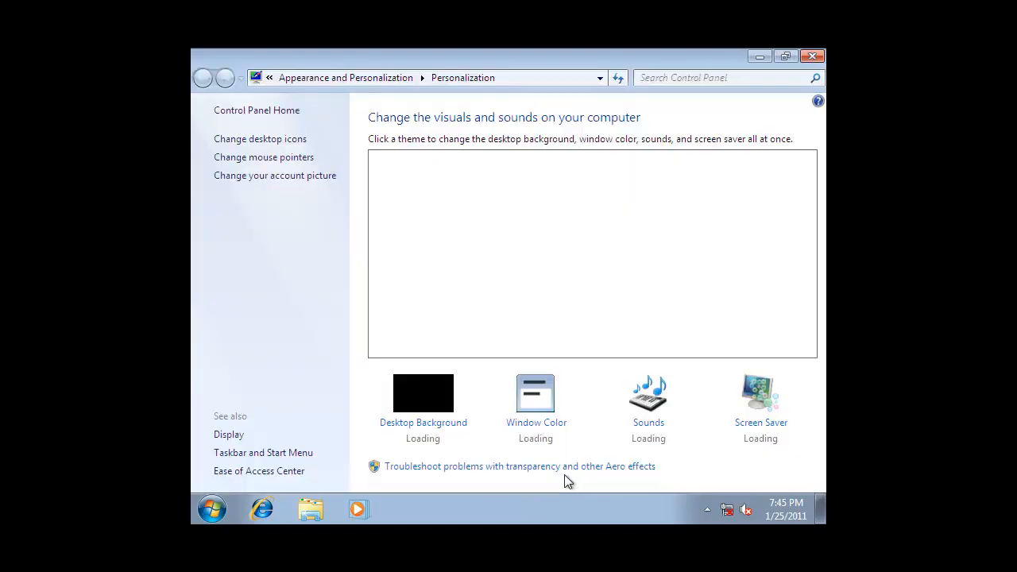
pyautogui.click(229, 434)
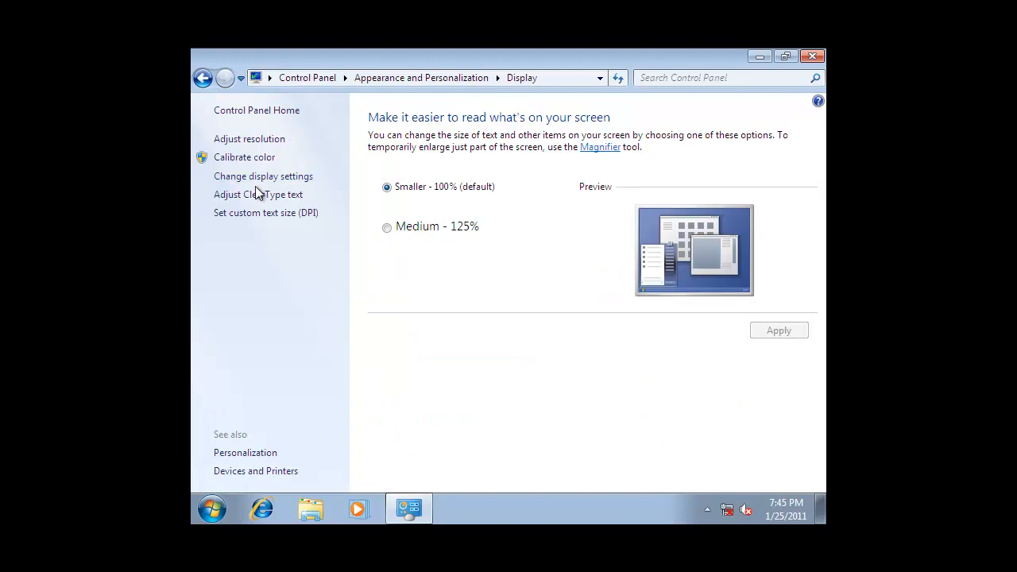
pyautogui.click(259, 178)
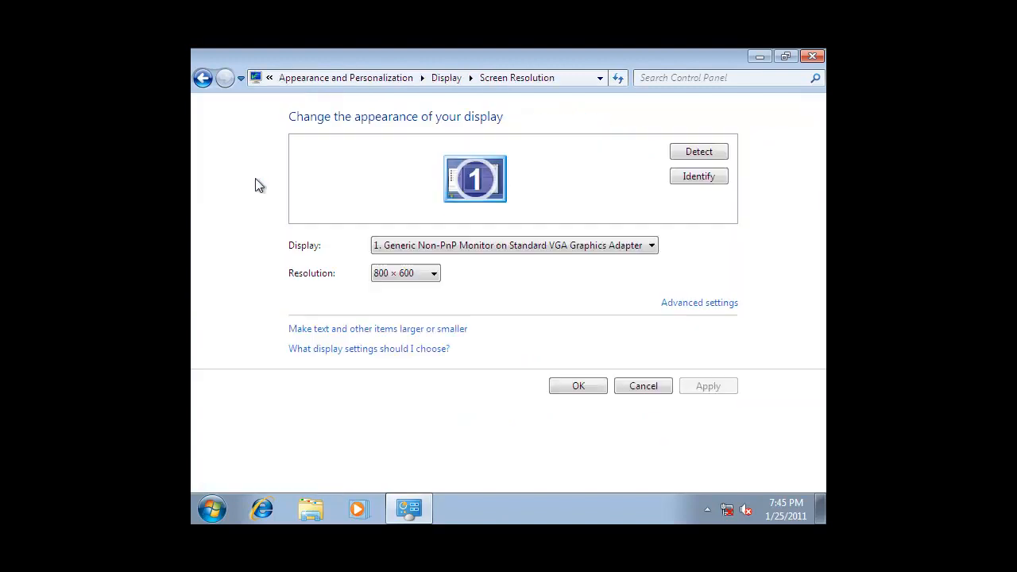
pyautogui.click(433, 275)
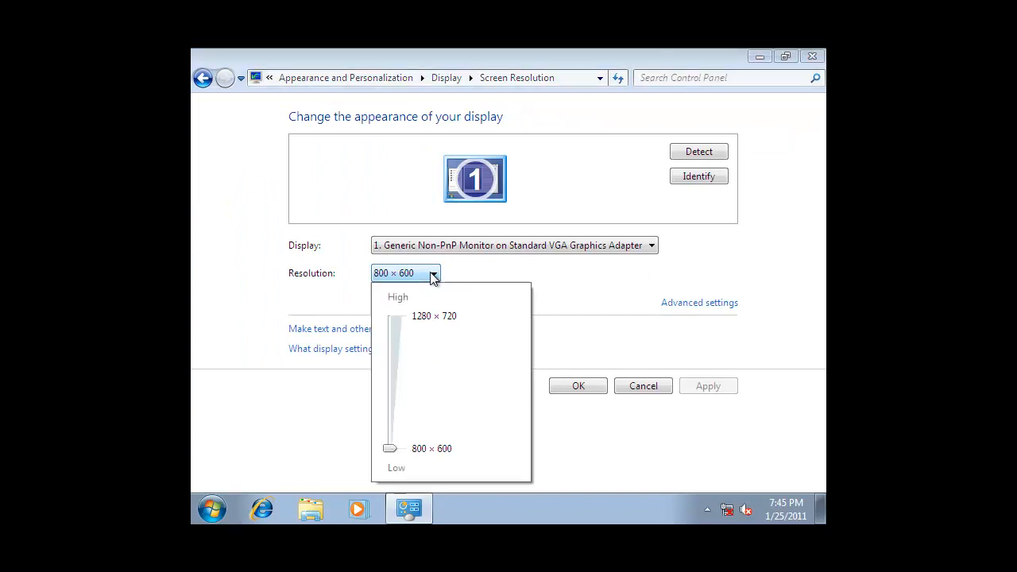
pyautogui.click(428, 316)
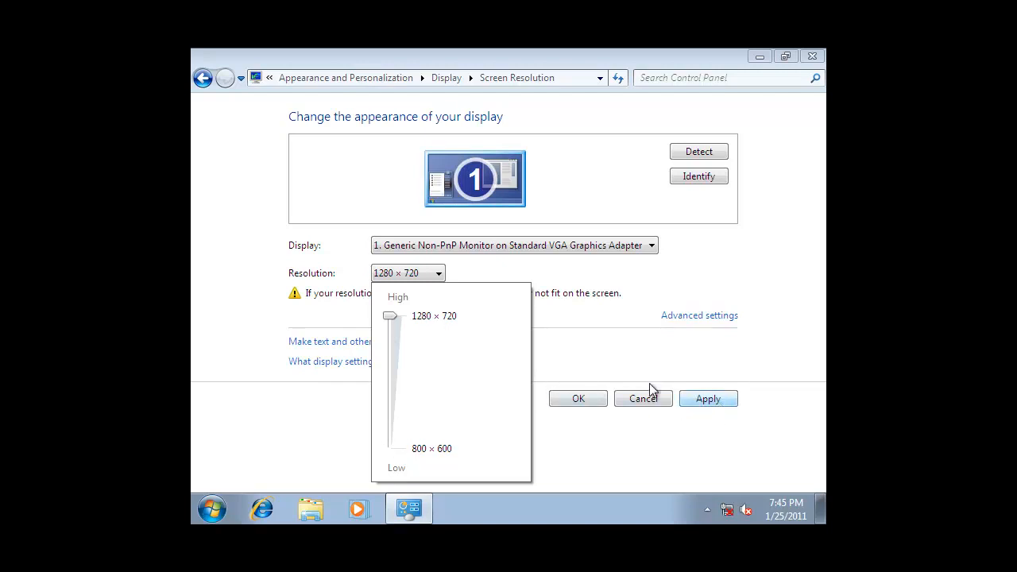
pyautogui.click(719, 404)
pyautogui.click(717, 399)
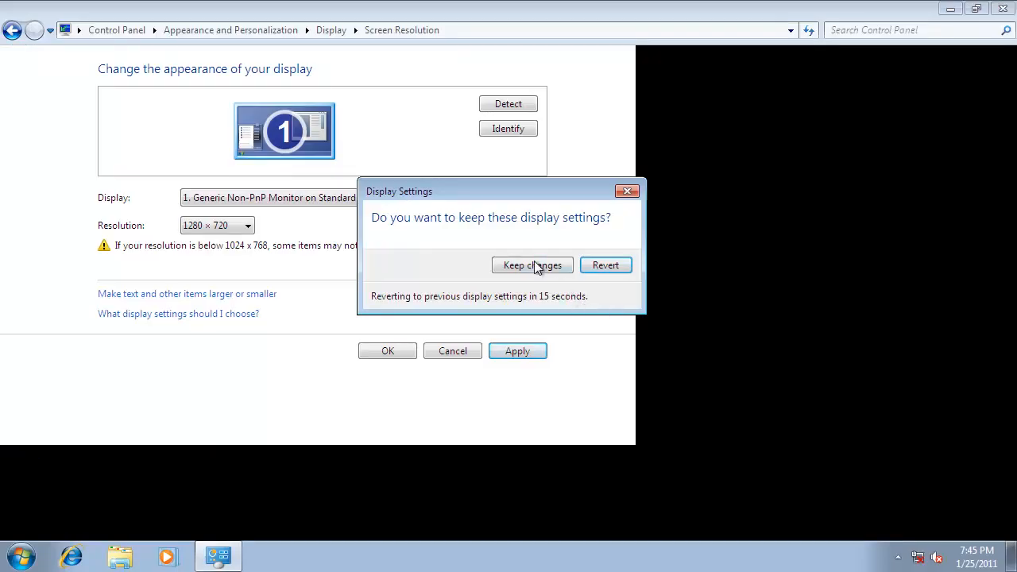
pyautogui.click(532, 266)
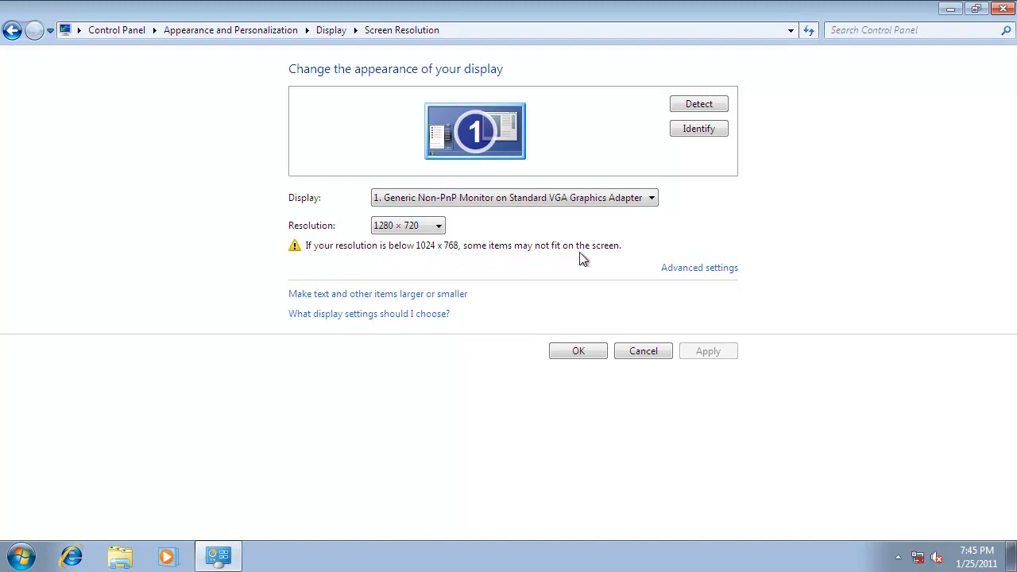
pyautogui.click(584, 352)
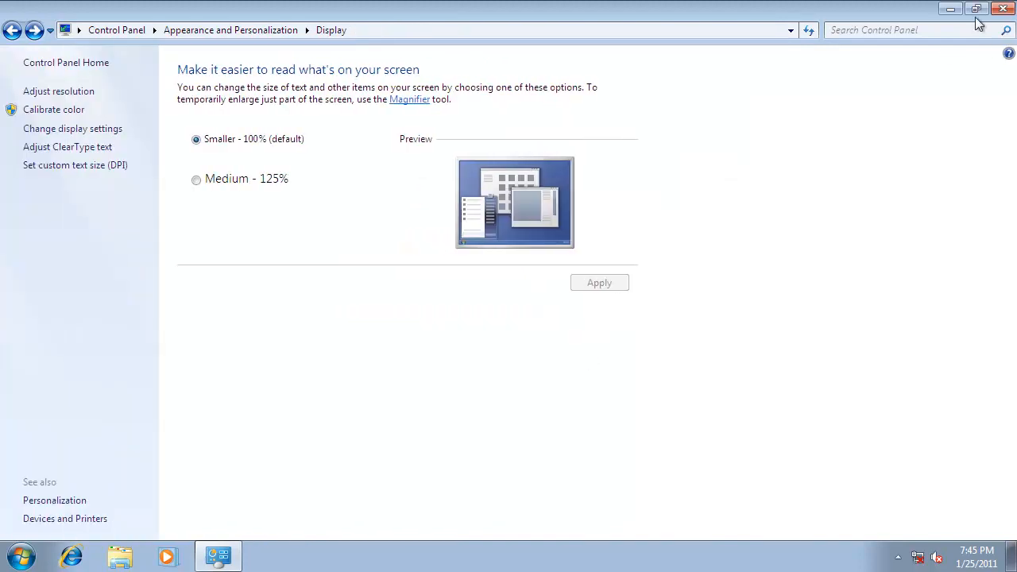
pyautogui.click(1003, 10)
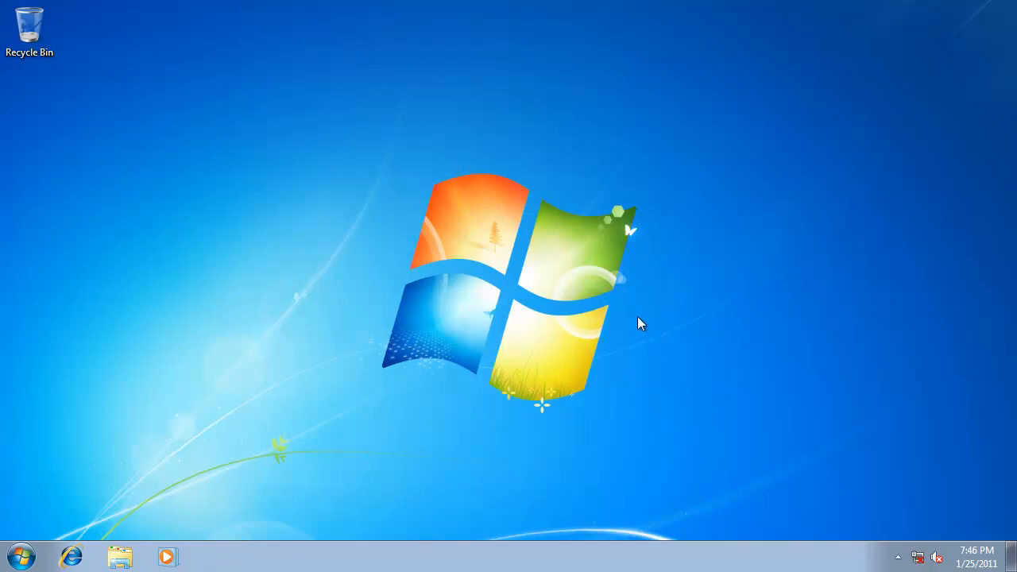
# Step: Open the Start menu
pyautogui.click(22, 556)
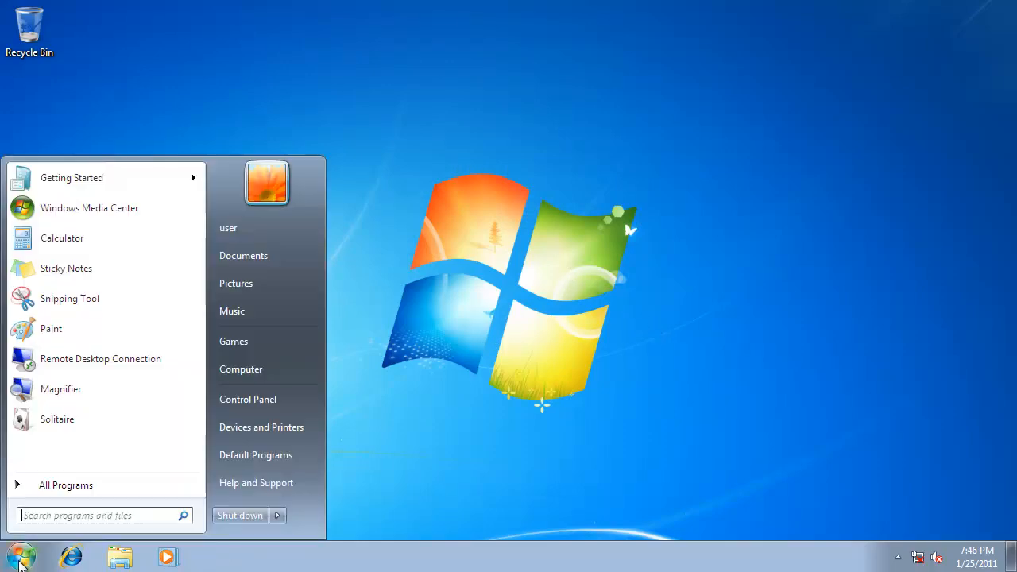